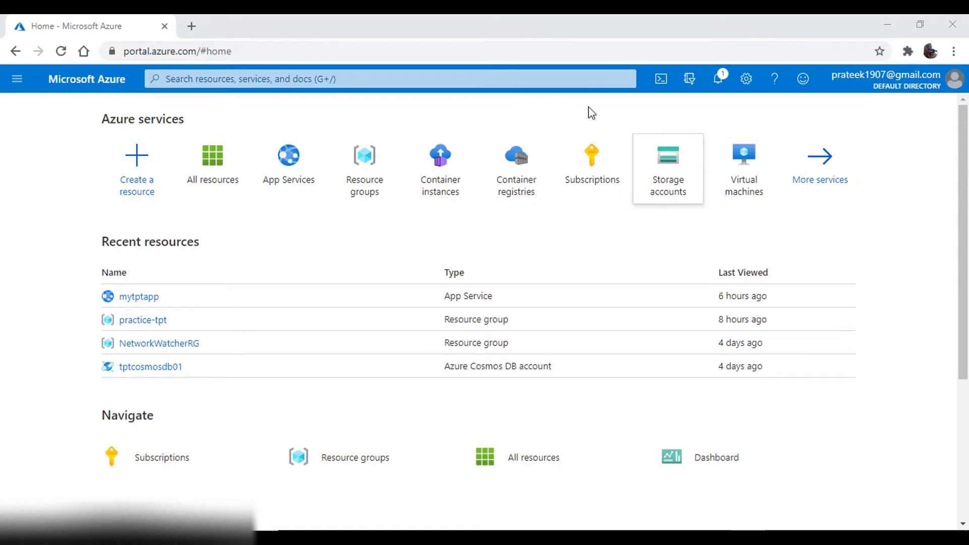
Find the App Services service and start creating a new web app
left_click(274, 79)
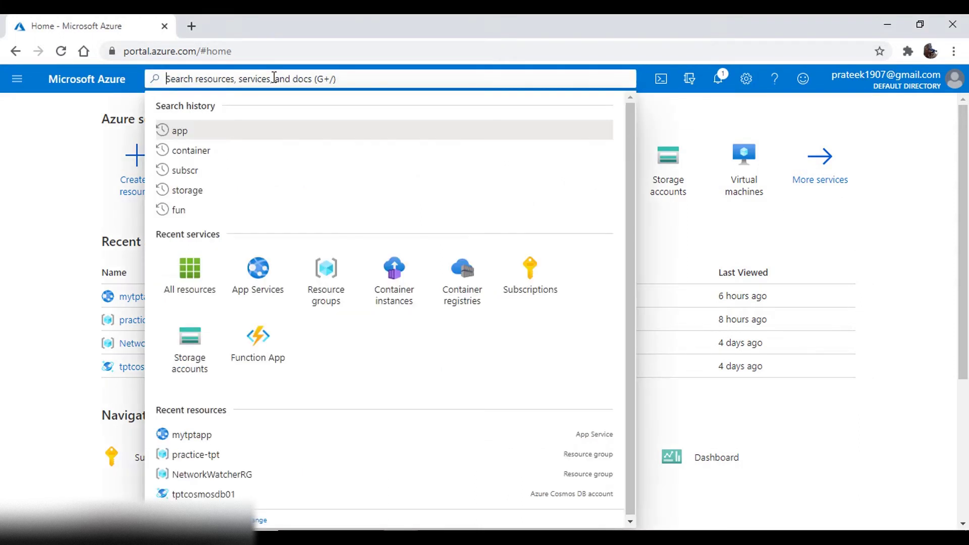
type("app service")
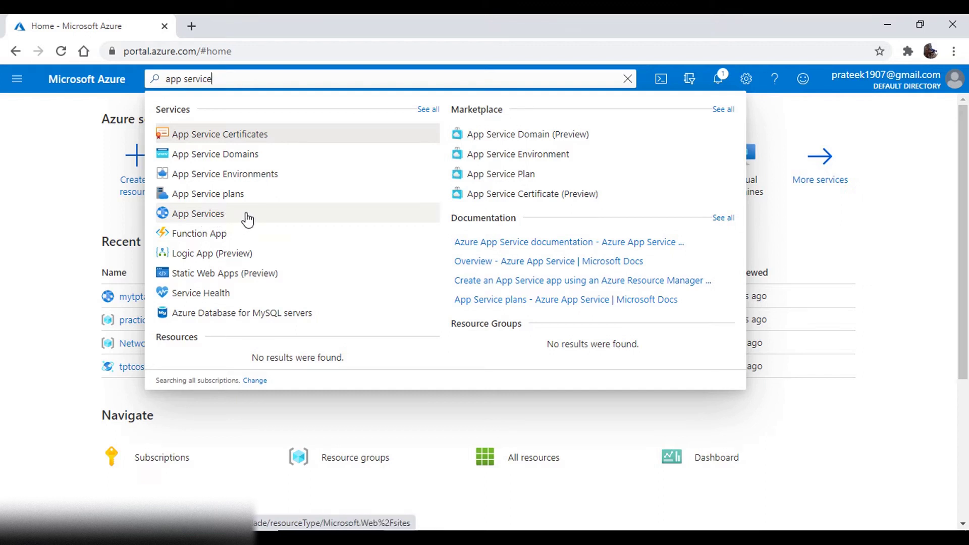
left_click(247, 219)
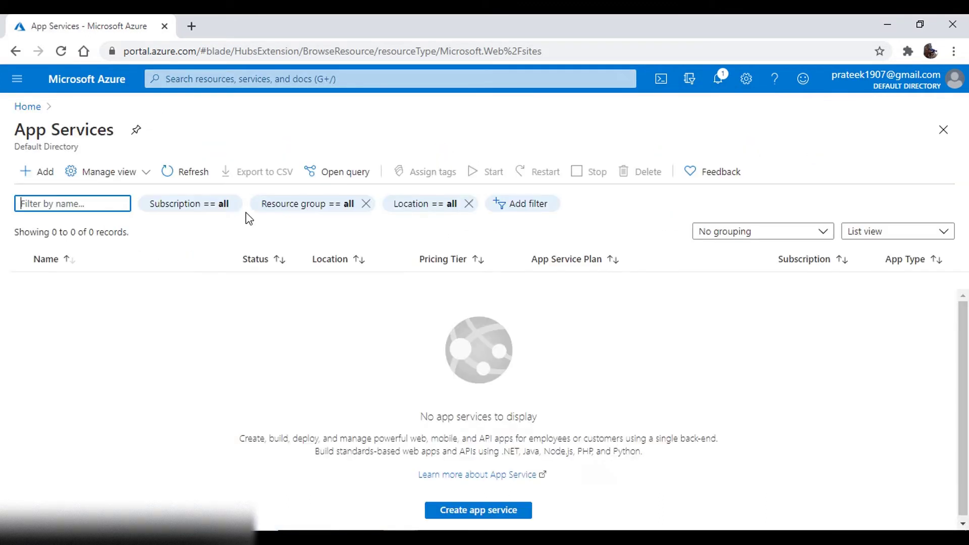
left_click(34, 176)
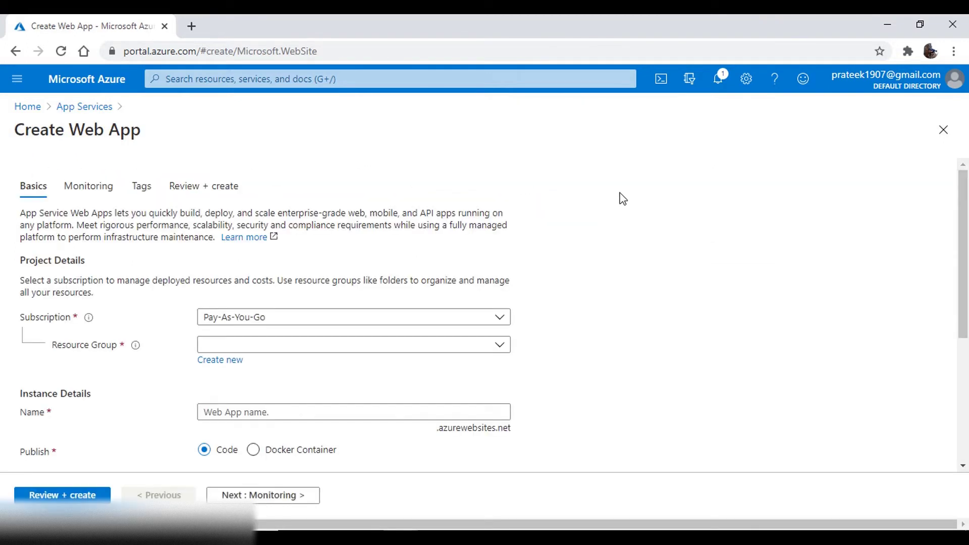
Create a new resource group named mylinuxapptpt for the web app and name the app mytptapp
scroll(620, 202, "down", 2)
scroll(620, 202, "down", 3)
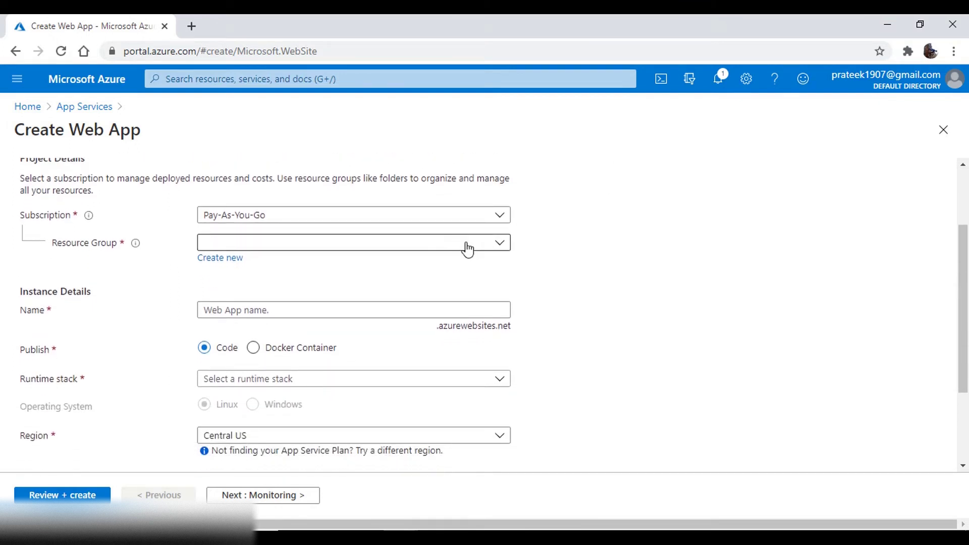
left_click(226, 260)
type("mylinuxapptpt")
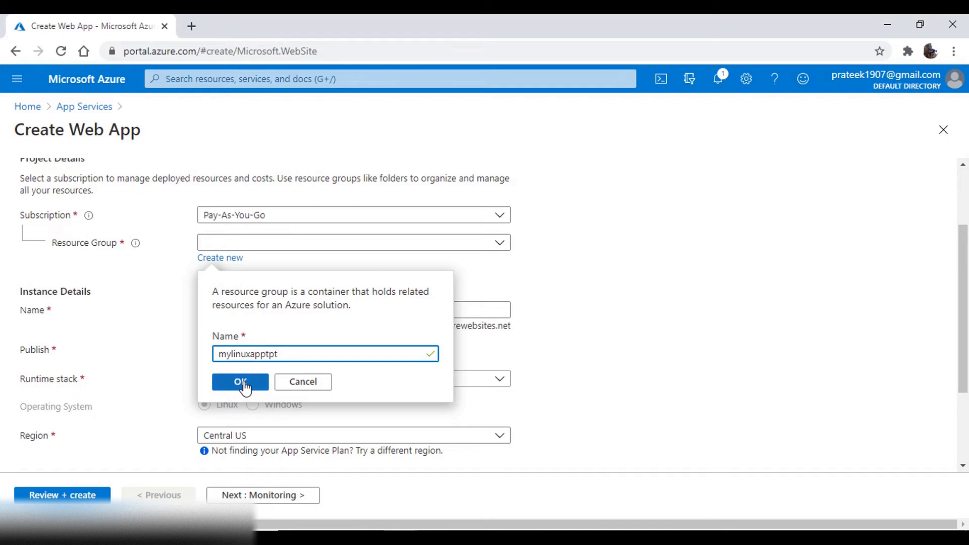
left_click(241, 382)
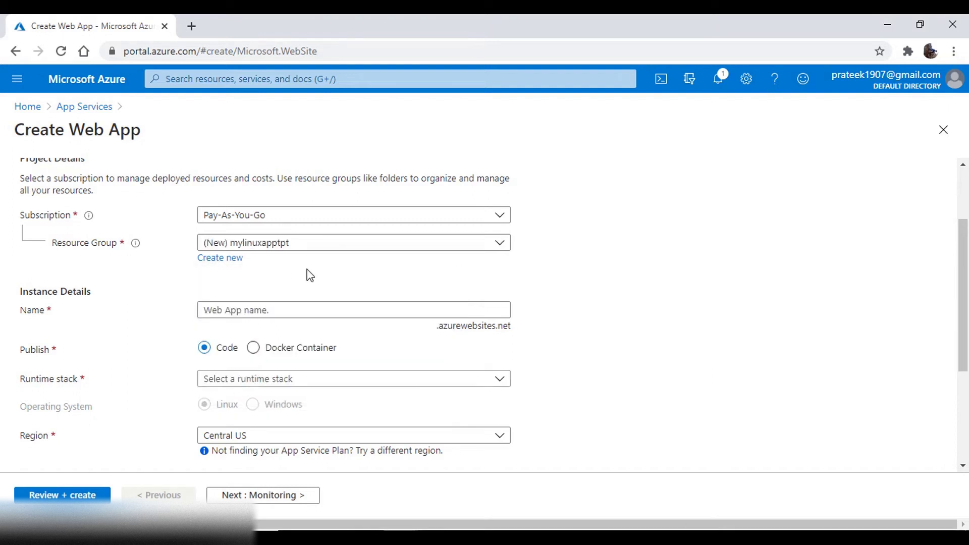
left_click(287, 304)
type("mytptapp")
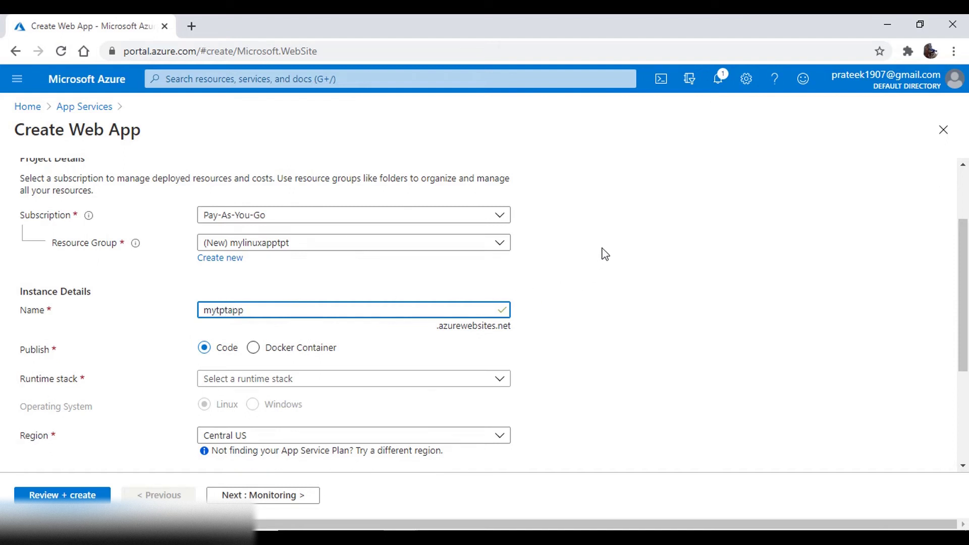
Set the web app's runtime stack to .NET Core 3.1 (LTS) and its operating system to Linux
scroll(605, 254, "down", 1)
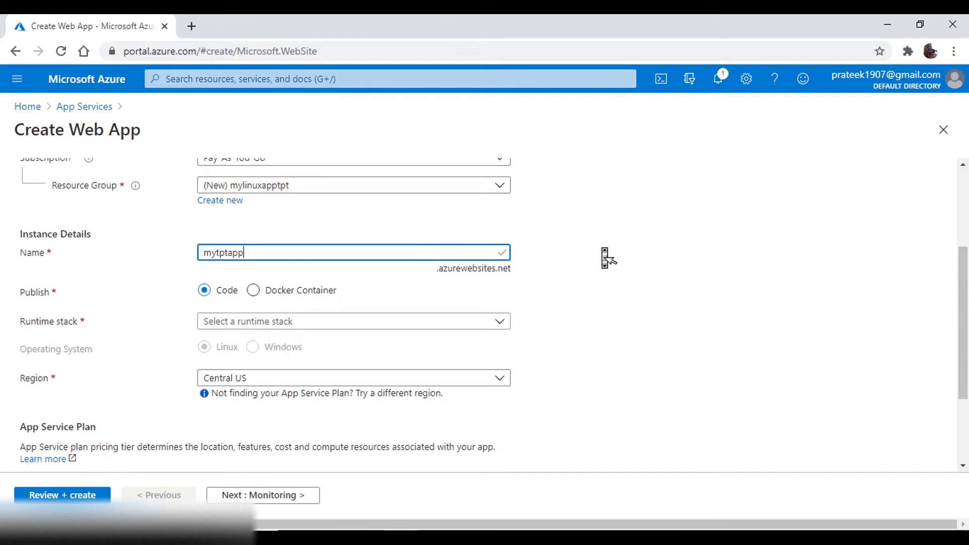
scroll(605, 255, "down", 3)
left_click(486, 260)
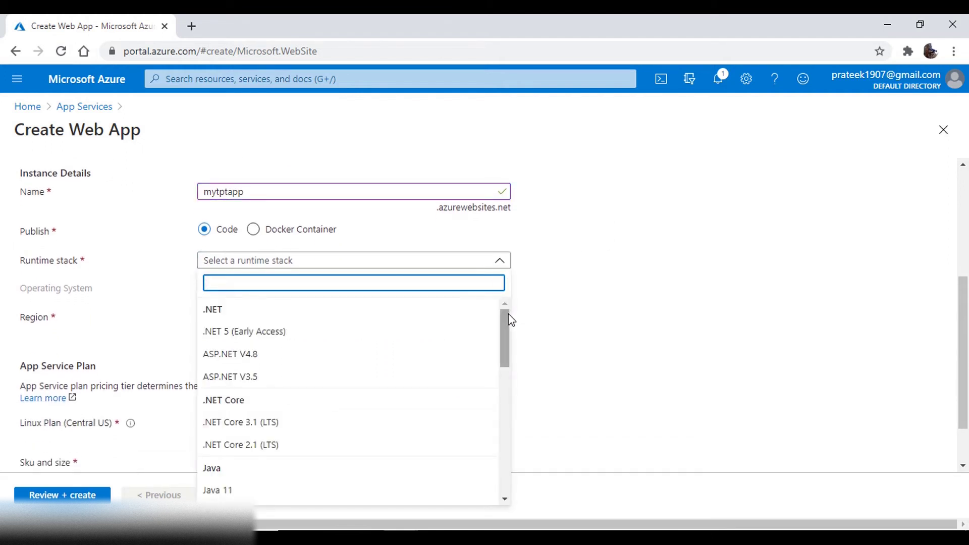
left_click_drag(505, 318, 474, 320)
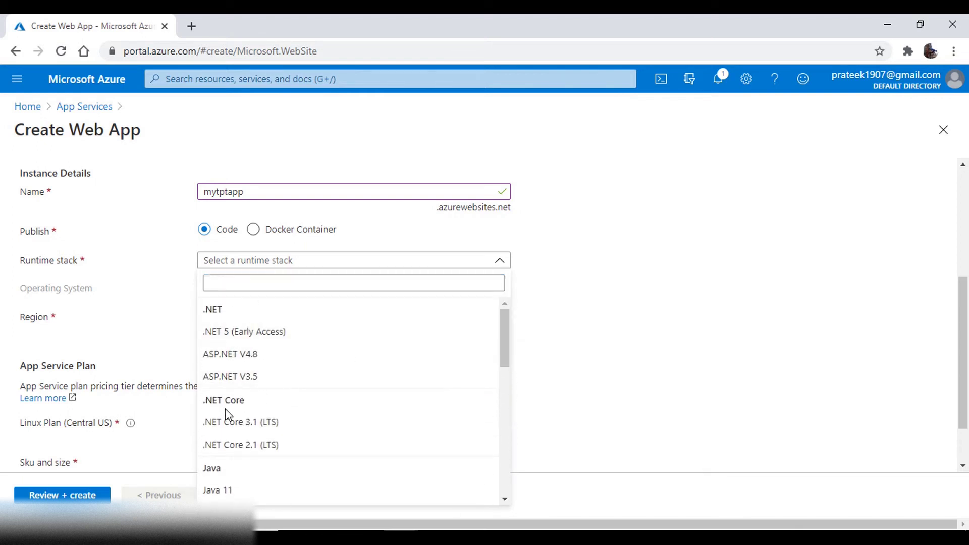
left_click(269, 428)
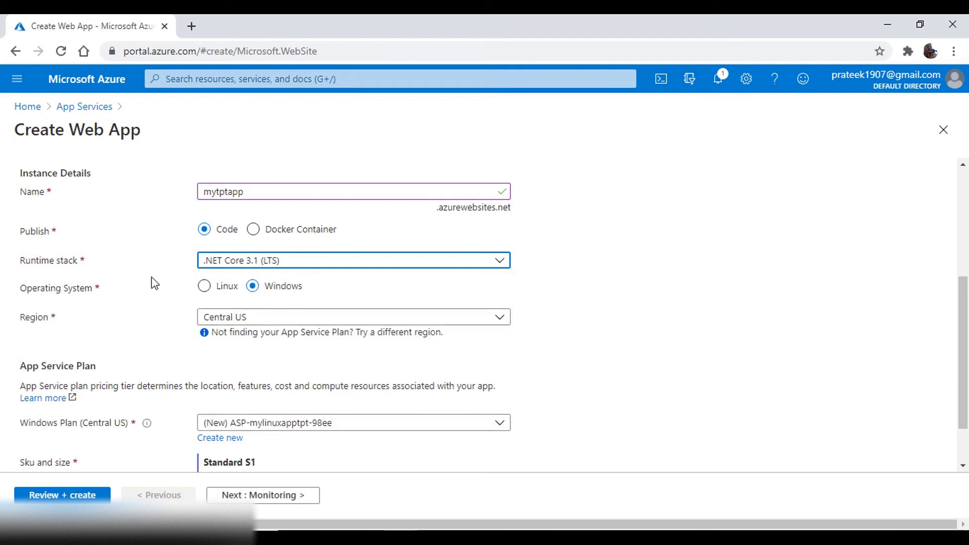
left_click(204, 286)
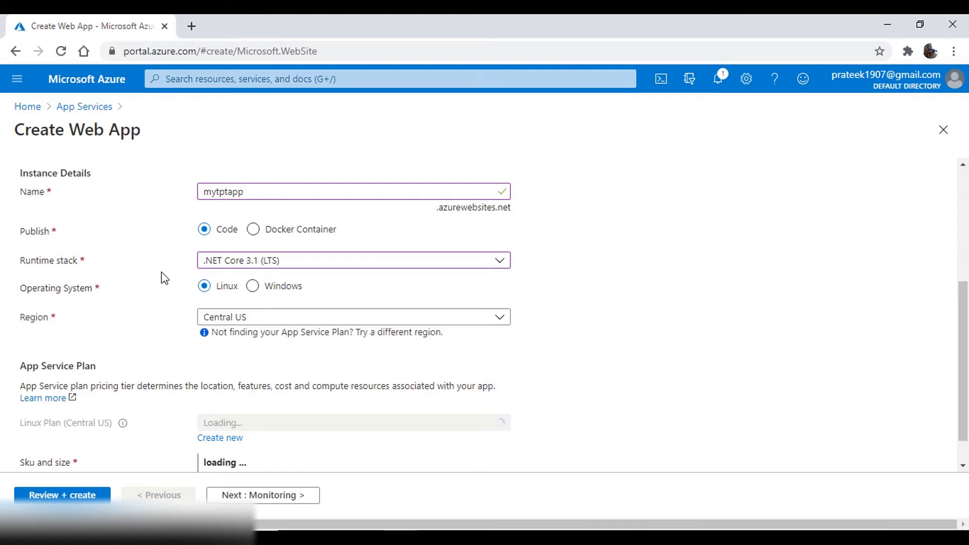
Change the App Service plan size to the free F1 tier from the Dev / Test options
scroll(163, 282, "down", 2)
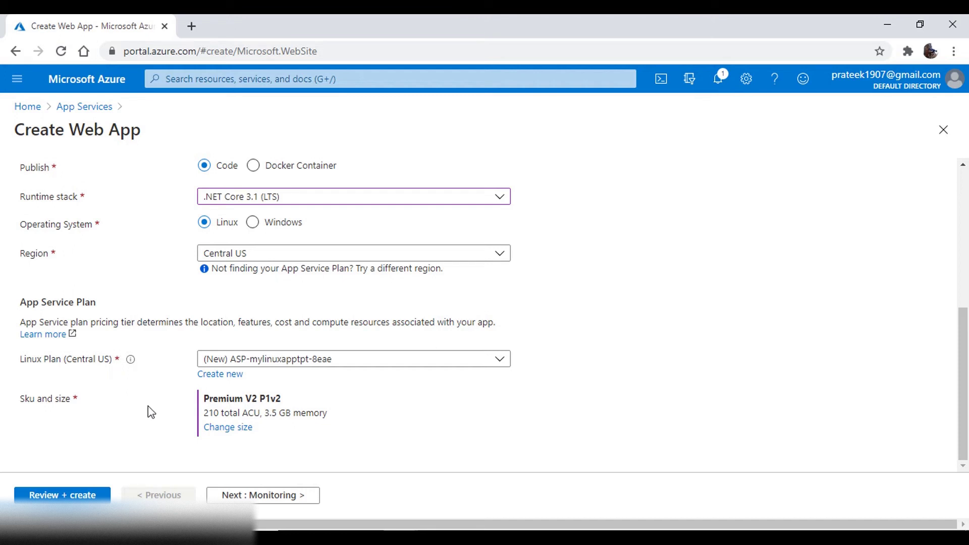
left_click(239, 429)
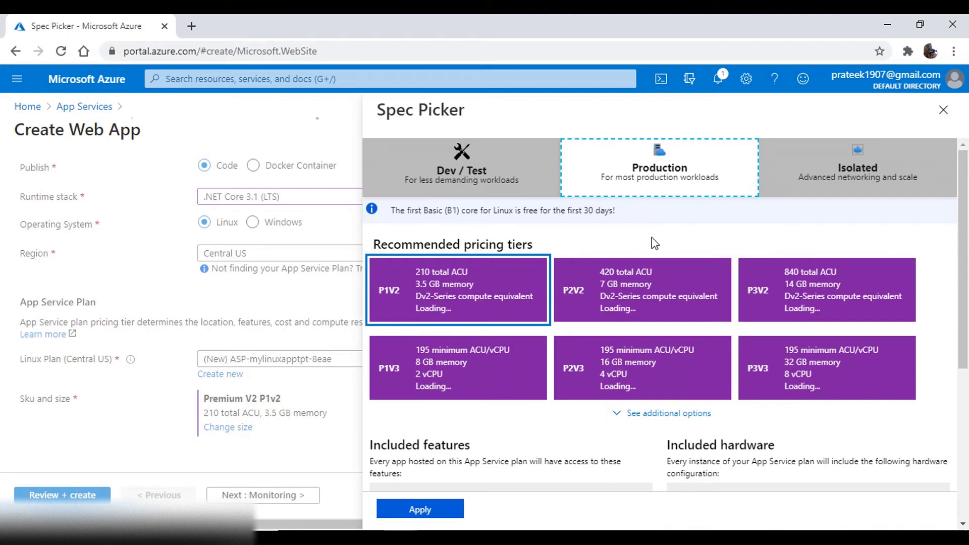
left_click_drag(964, 208, 966, 167)
left_click(497, 174)
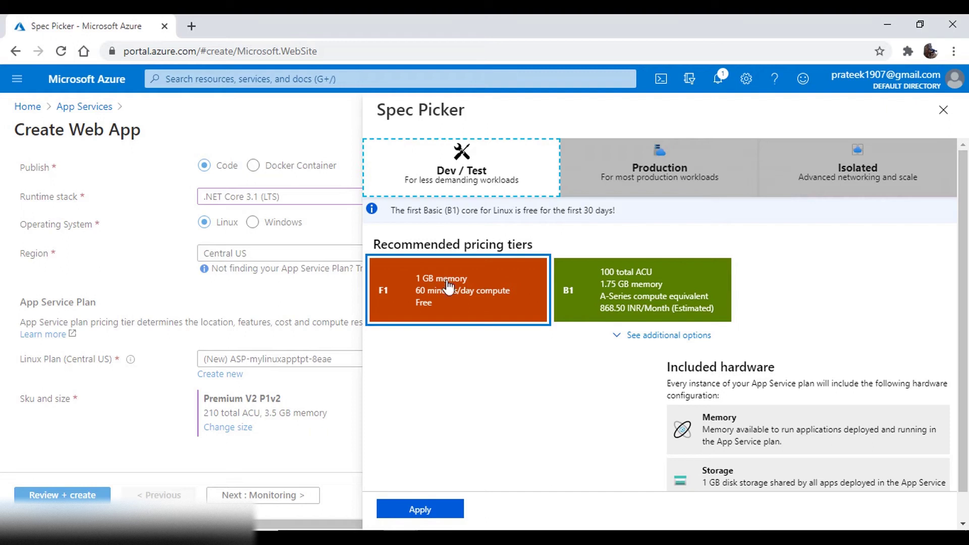
left_click(475, 297)
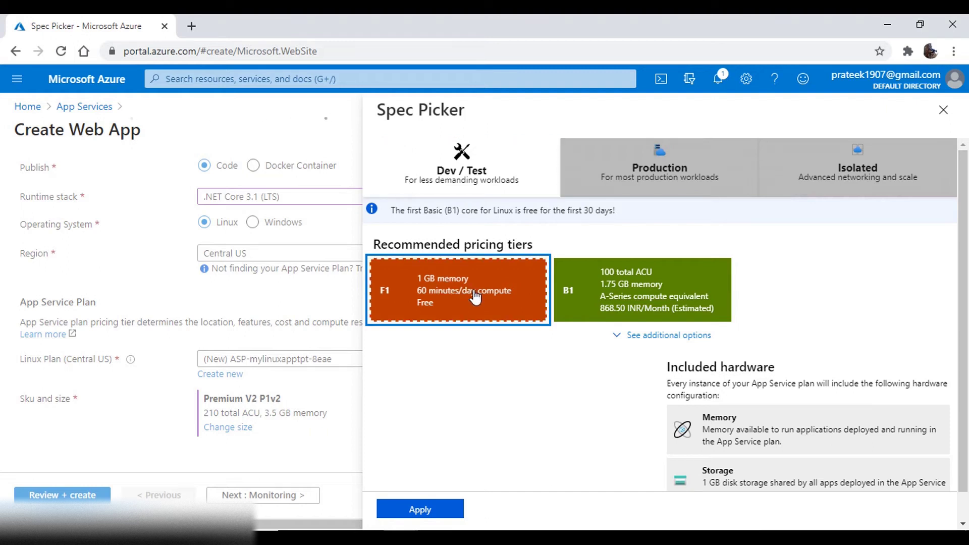
left_click(417, 509)
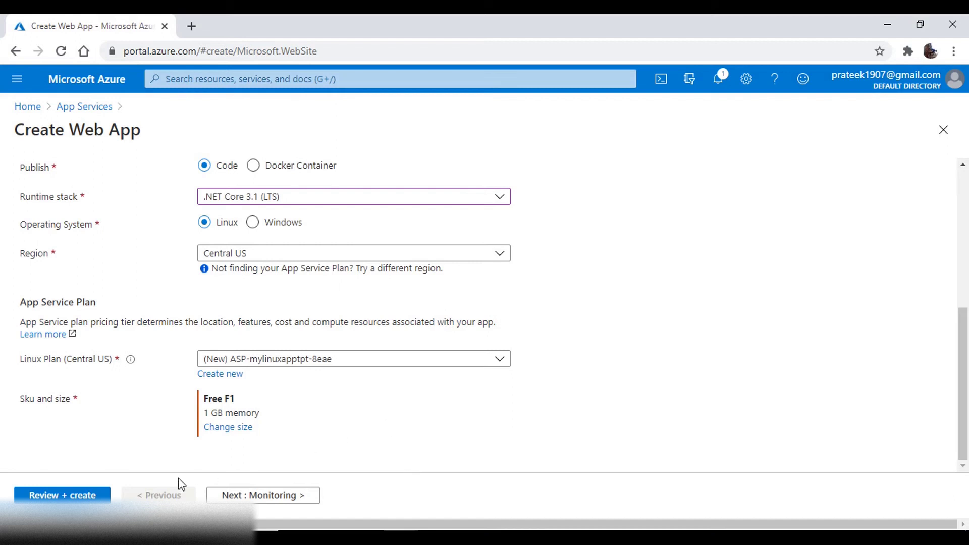
Review and create the web app, and go to the deployed resource
left_click(63, 496)
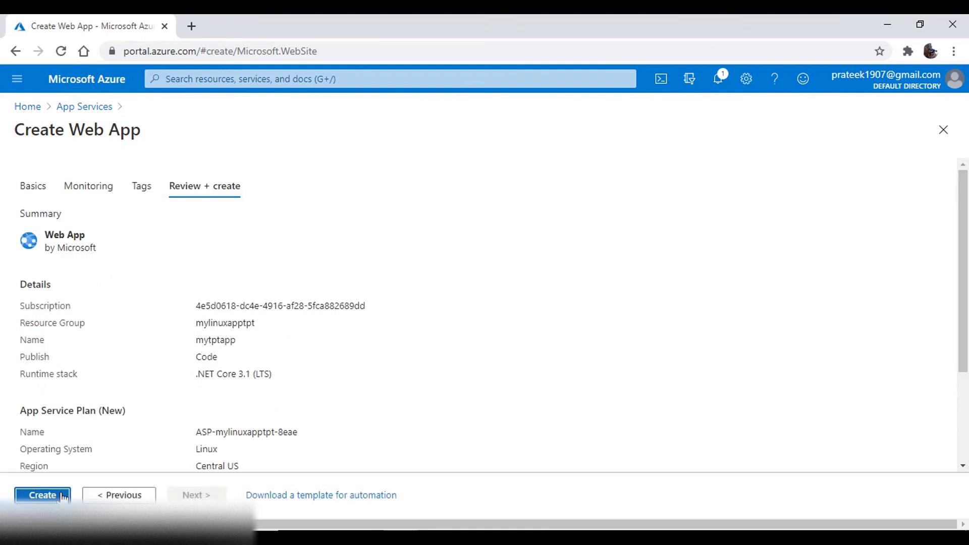
left_click(57, 497)
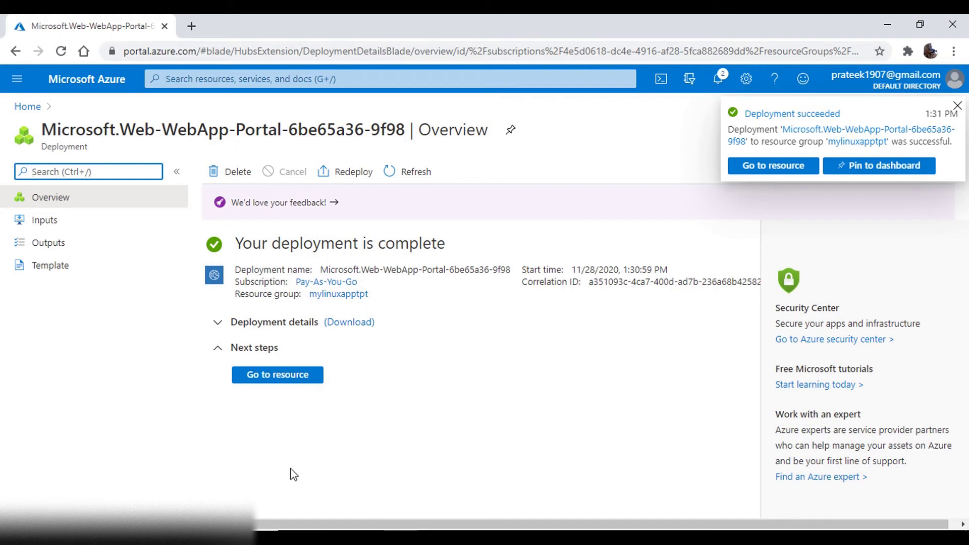
left_click(291, 384)
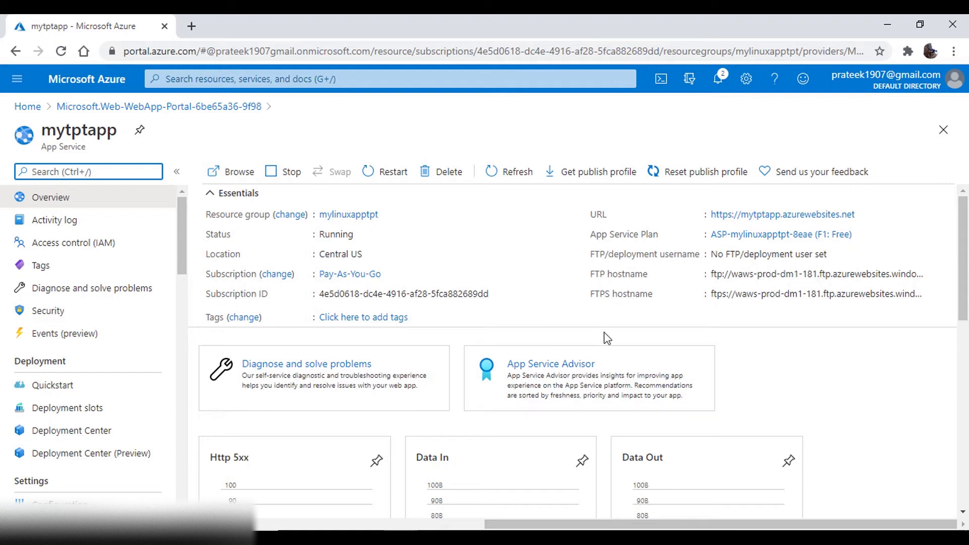
left_click(886, 255)
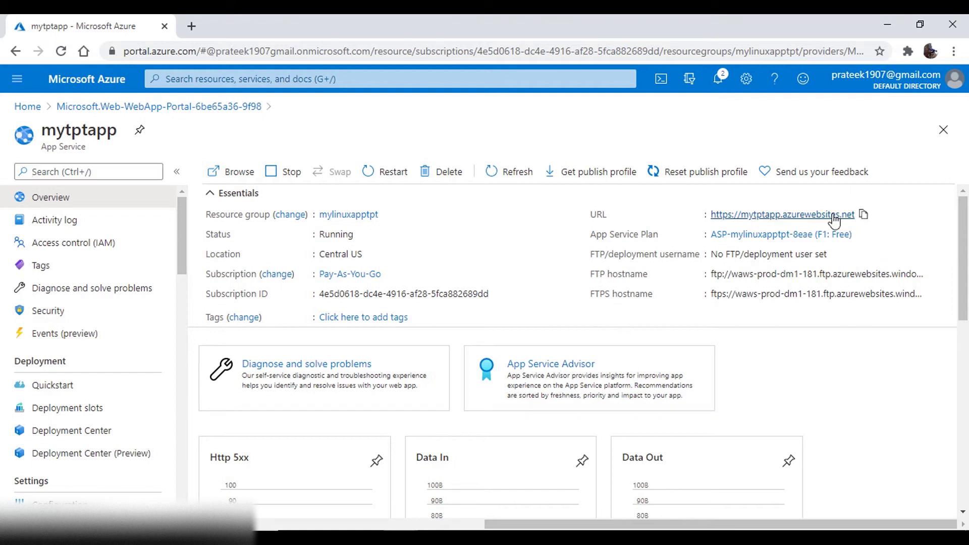
right_click(833, 217)
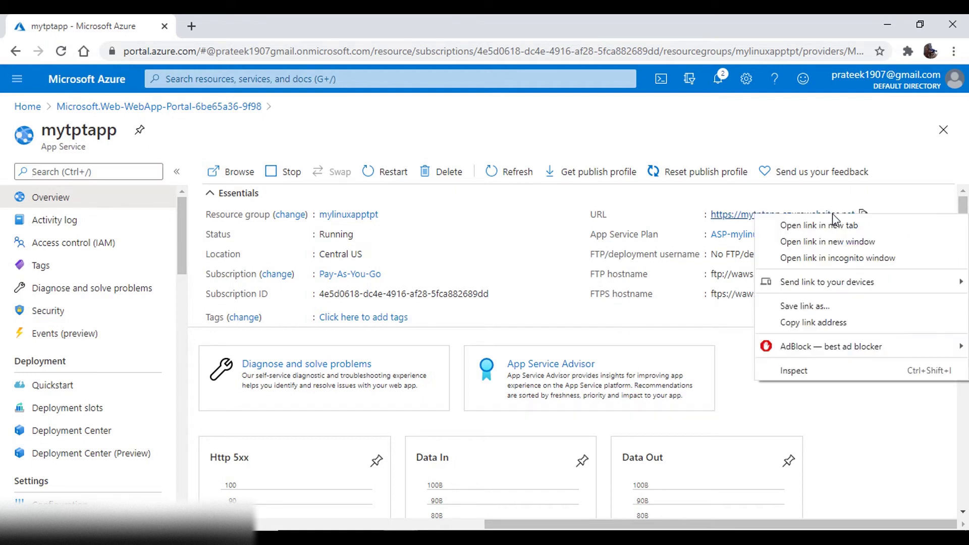
left_click(903, 232)
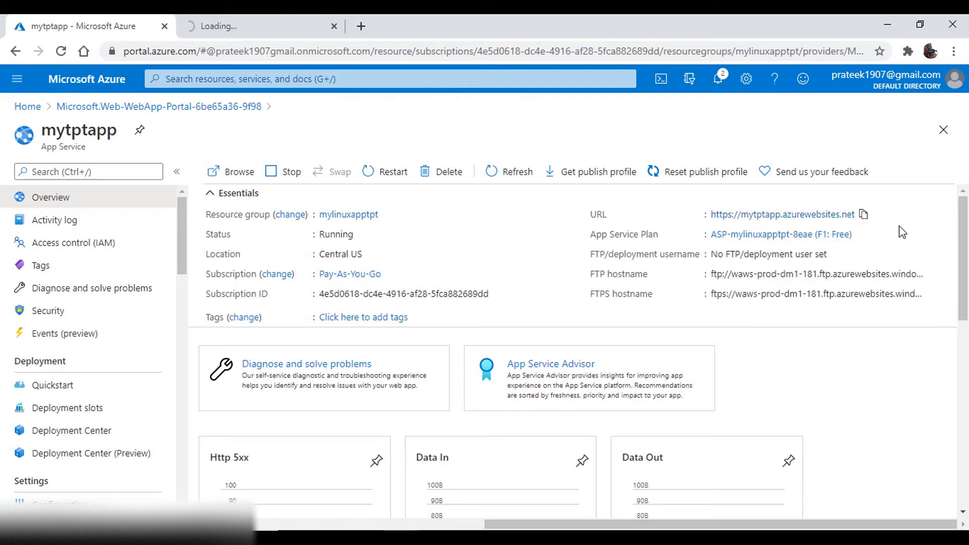
left_click(260, 30)
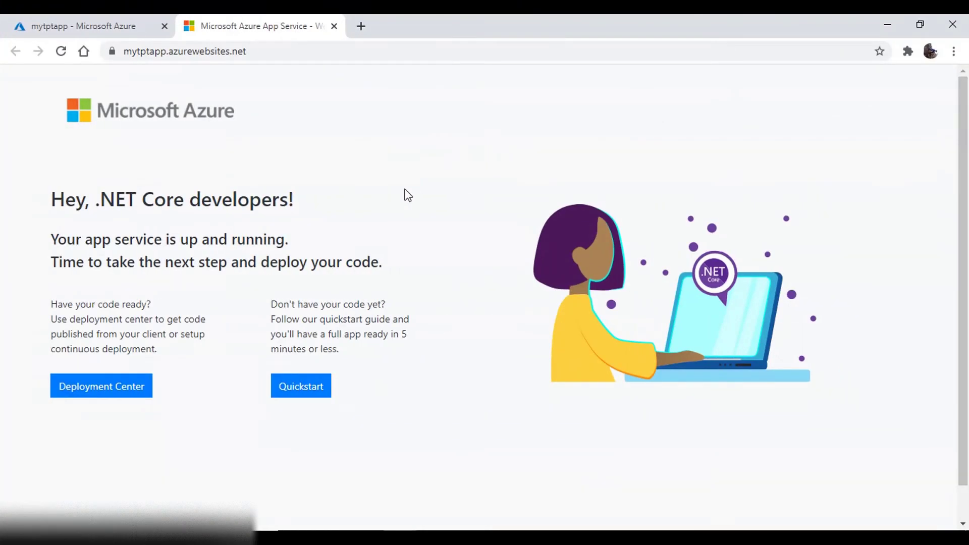
Return to the mytptapp resource in the Azure portal and open Cloud Shell, enlarging its pane
left_click(57, 27)
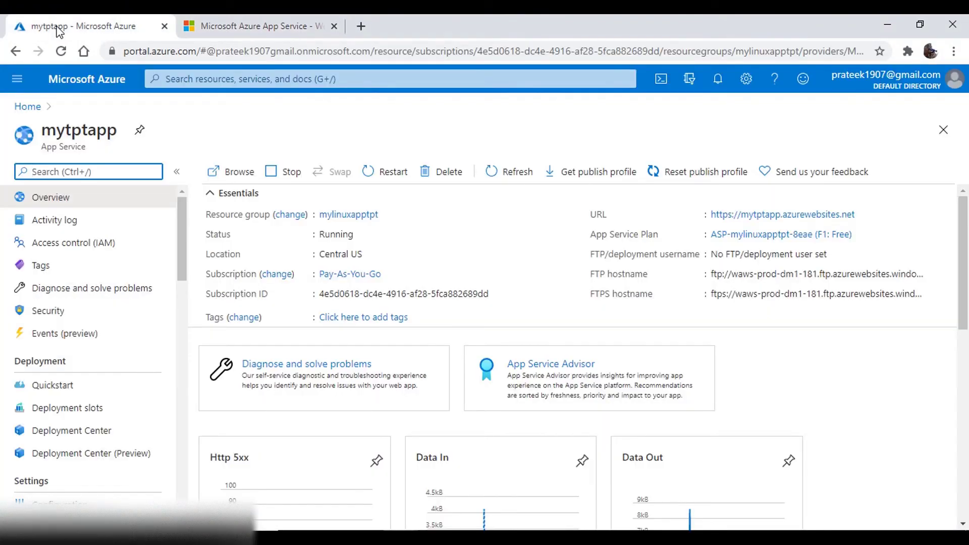
left_click(665, 81)
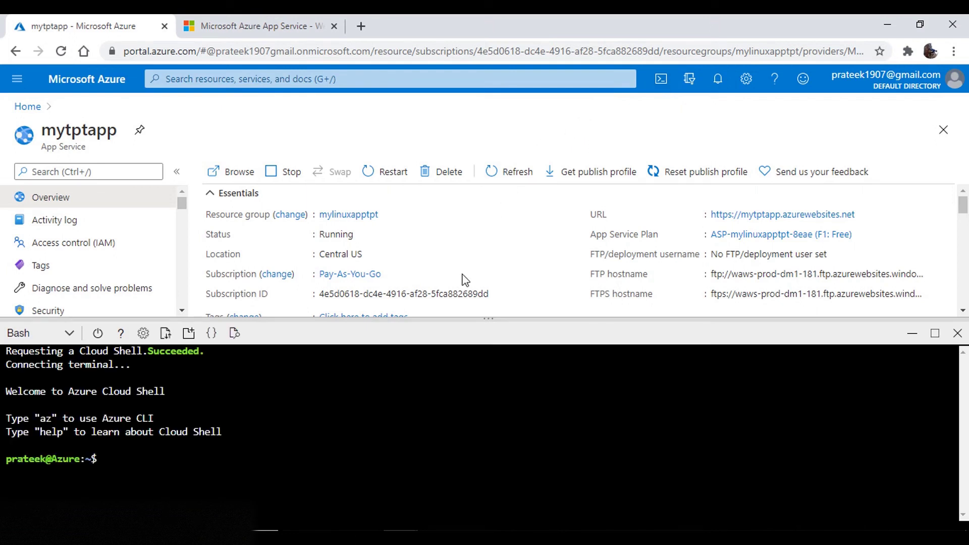
left_click_drag(487, 318, 484, 188)
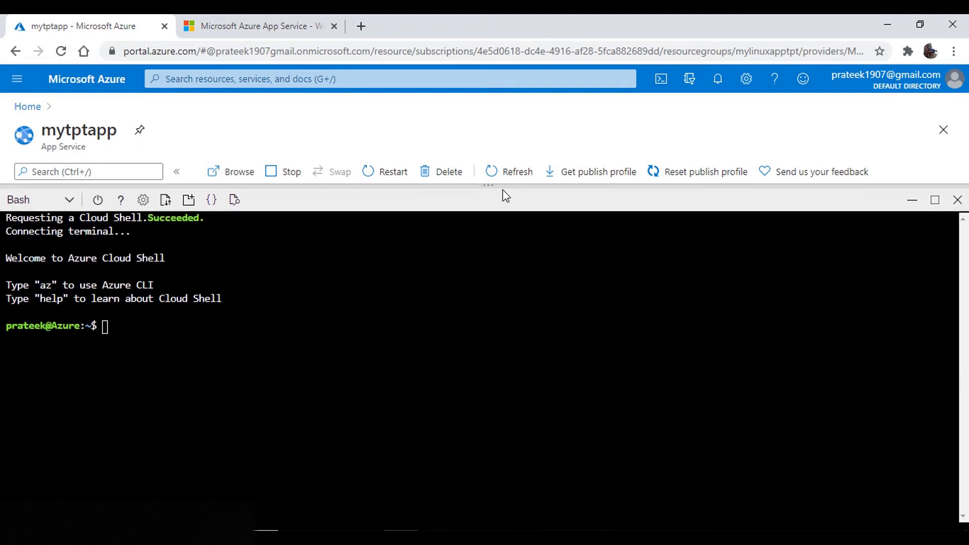
Copy the three .NET setup commands from the Notepad file and run them in Cloud Shell to install SDK 3.1.102 and set PATH
left_click(714, 540)
left_click_drag(415, 84, 668, 112)
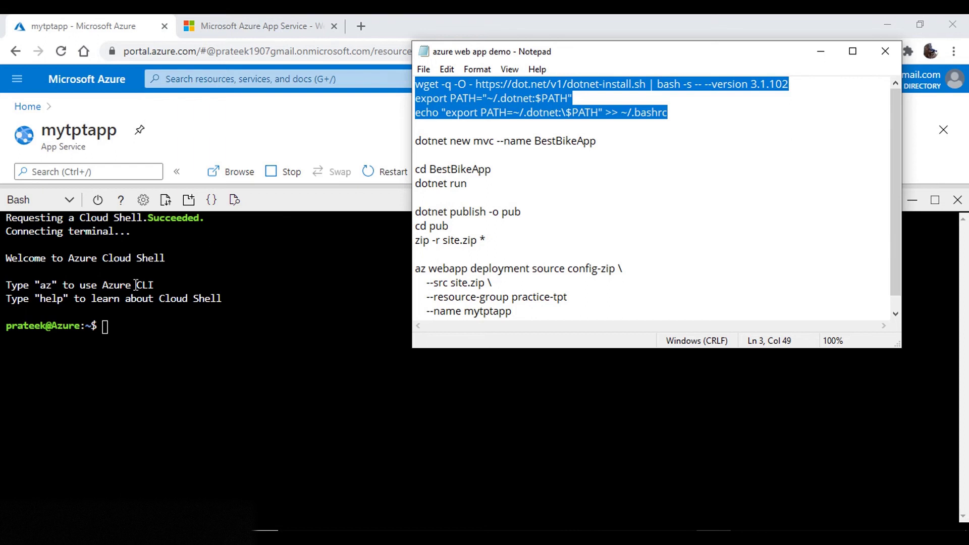
left_click(108, 329)
type("wget -q -O - https://dot.net/v1/dotnet-install.sh | bash -s -- --version 3.1.102")
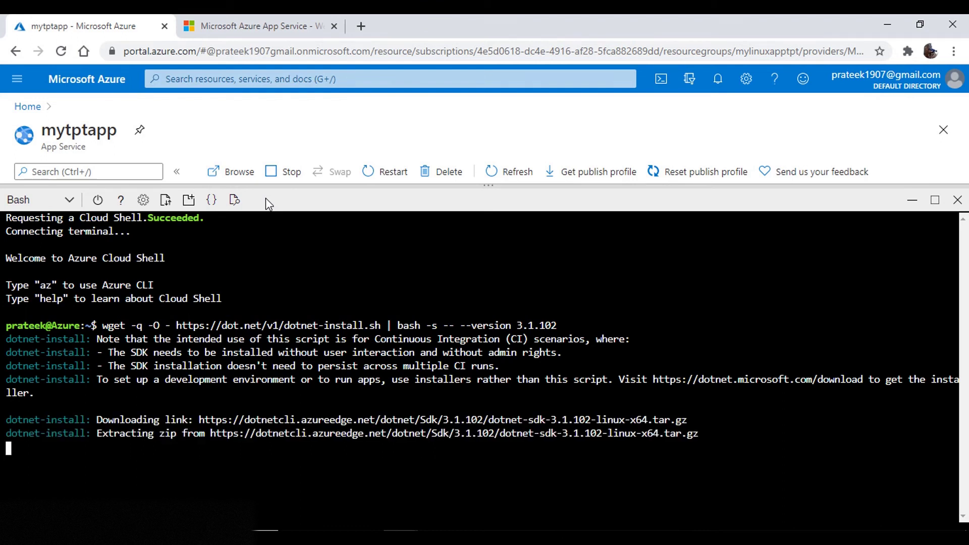
type("export PATH=\"~/.dotnet:$PATH\" echo \"export PATH=\\\"~/.dotnet:\\$PATH\\\"\" >> ~/.bashrc")
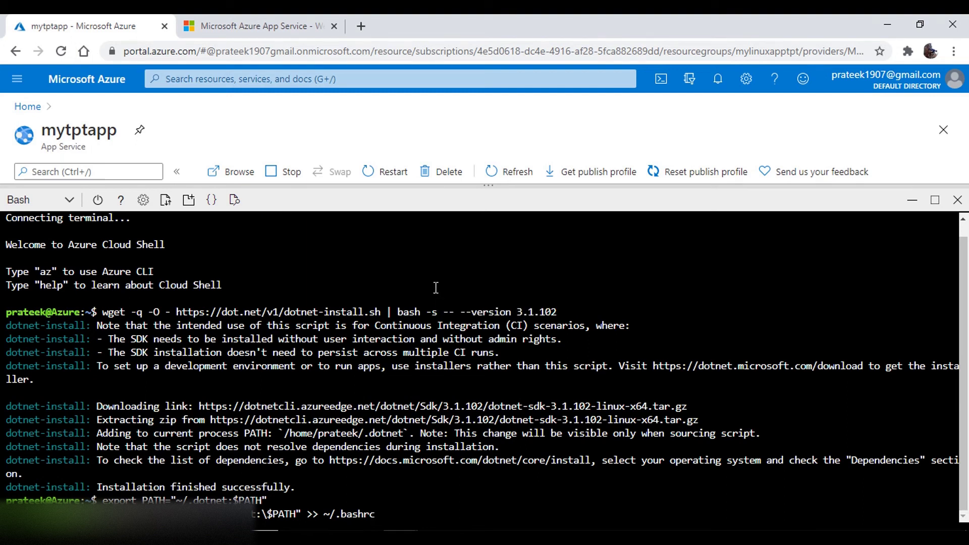
key("Return")
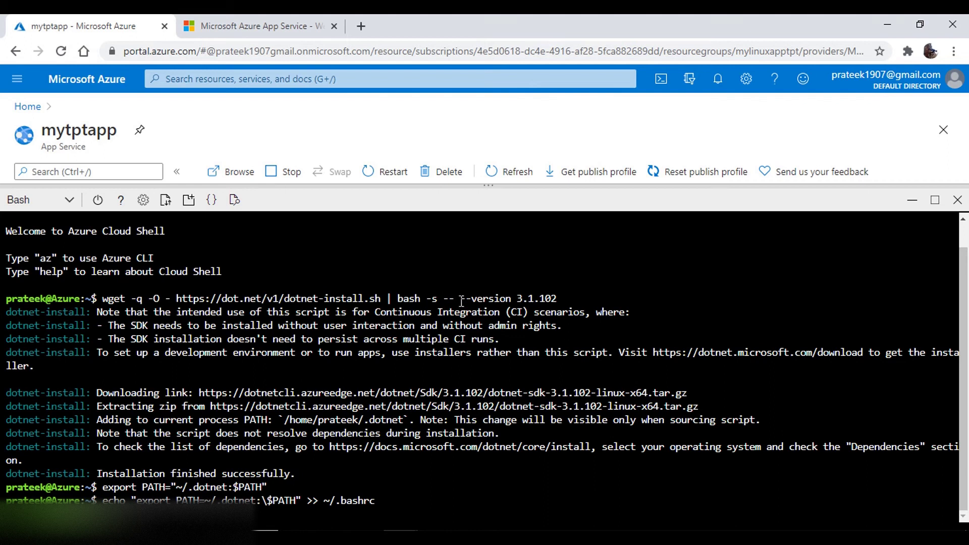
Copy the command dotnet new mvc --name BestBikeApp from the Notepad file and run it in Cloud Shell to create the MVC project
key("alt+Tab")
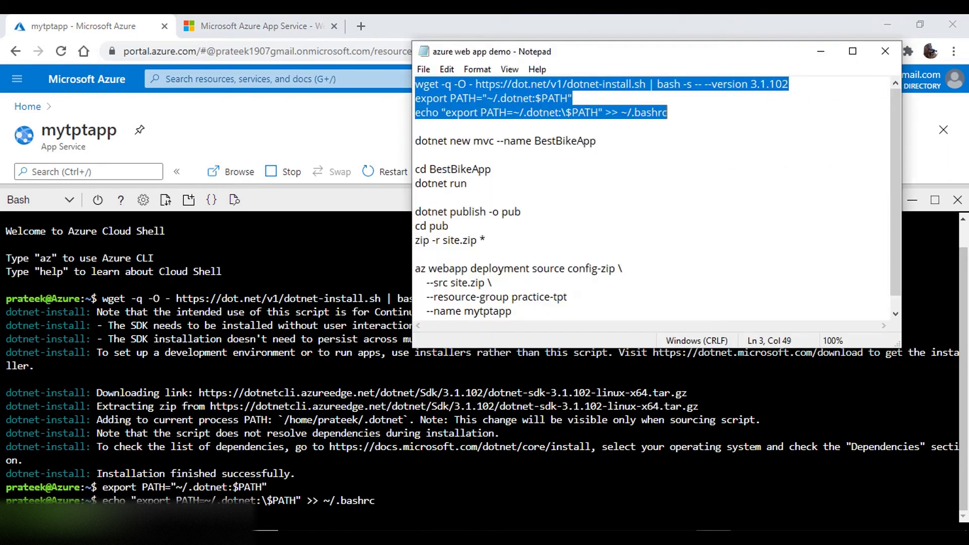
left_click_drag(415, 140, 605, 143)
key("ctrl+c")
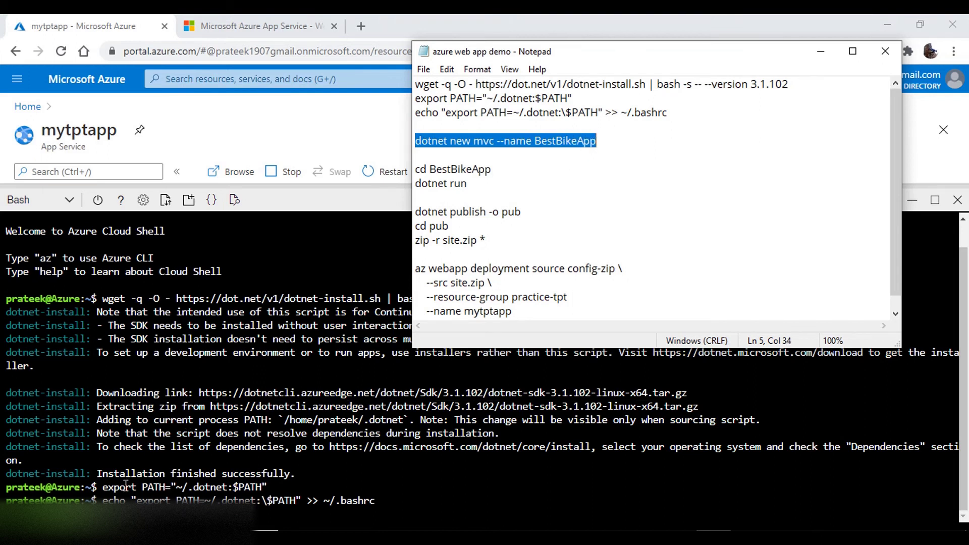
left_click(144, 387)
key("ctrl+v")
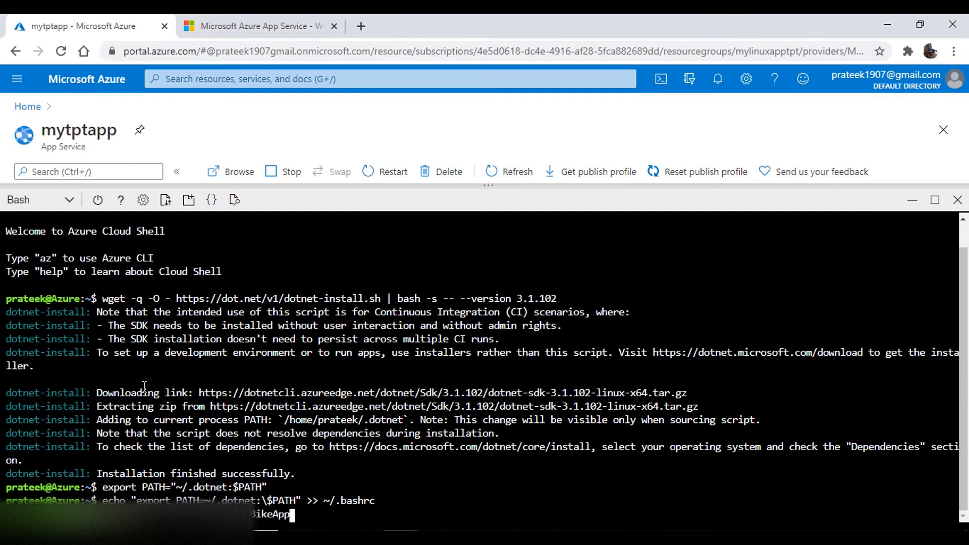
key("Return")
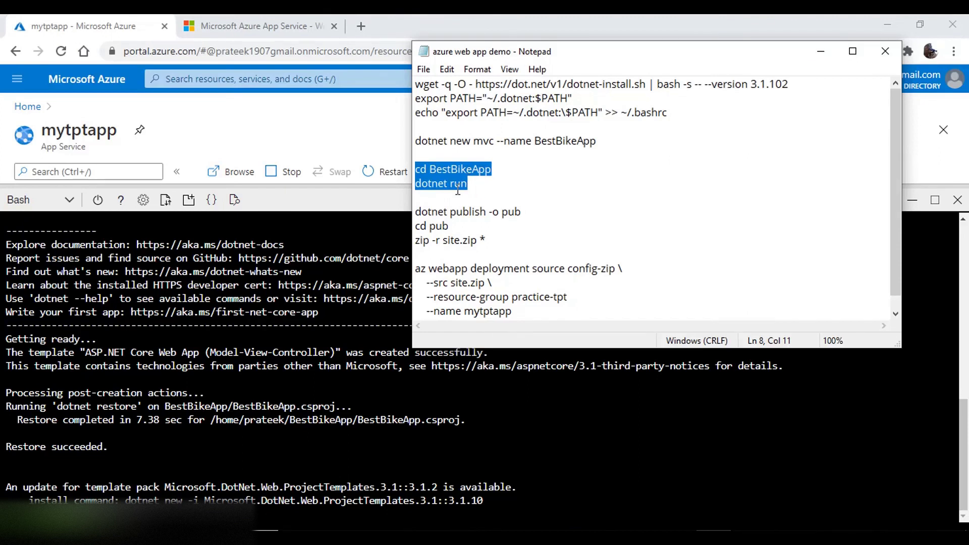
Change into the BestBikeApp directory in Cloud Shell and start the application with dotnet run
left_click(158, 383)
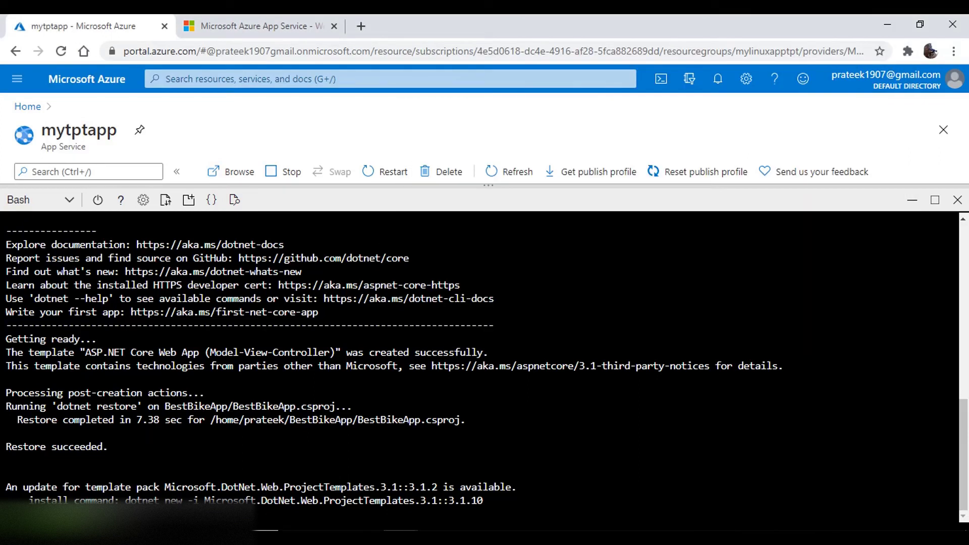
type("cd BestBikeApp dotnet run")
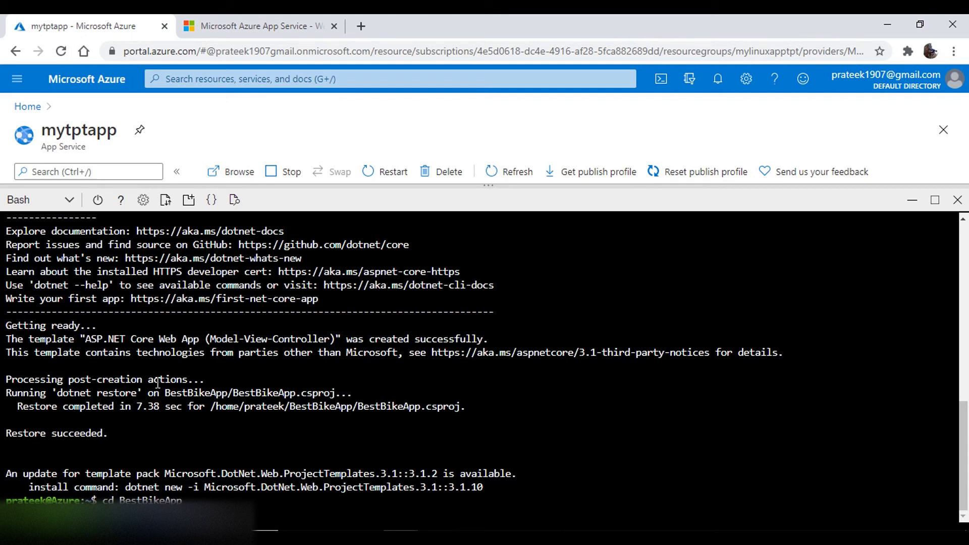
key("Return")
type("dotnet run")
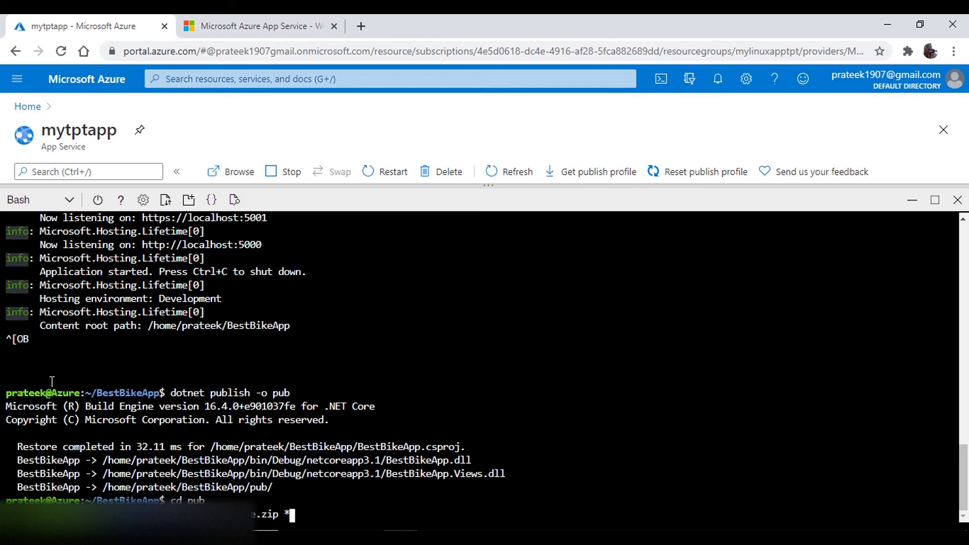
Zip the published files in pub as site.zip and deploy it to mytptapp in resource group mylinuxapptpt using az webapp deployment source config-zip
key("Return")
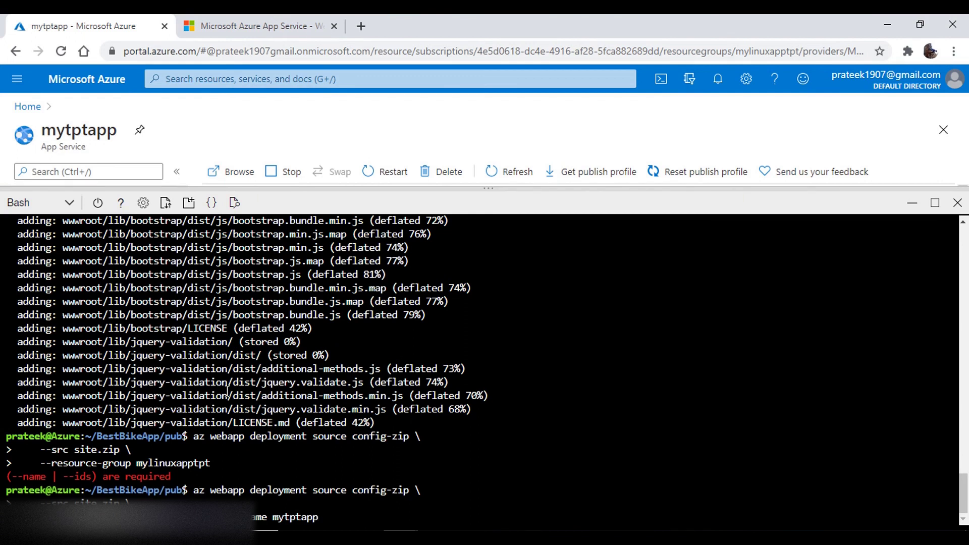
key("Return")
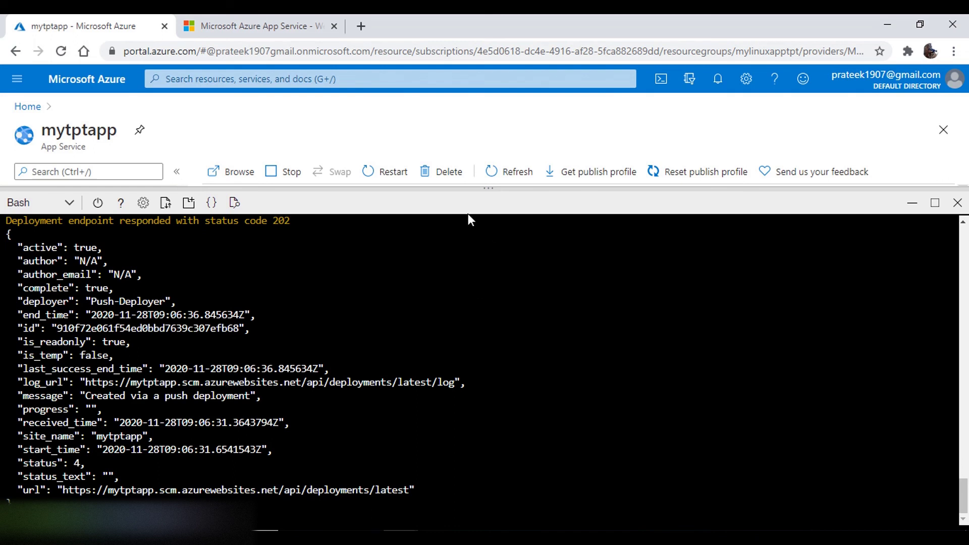
Shrink the Cloud Shell pane to reveal the mytptapp overview, and reload the mytptapp.azurewebsites.net page in its browser tab
left_click_drag(490, 192, 520, 379)
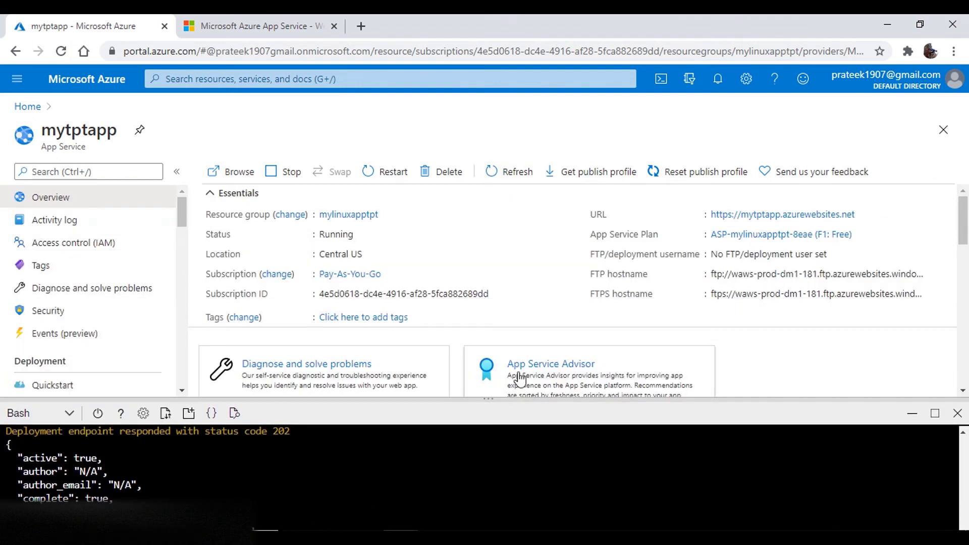
left_click(277, 31)
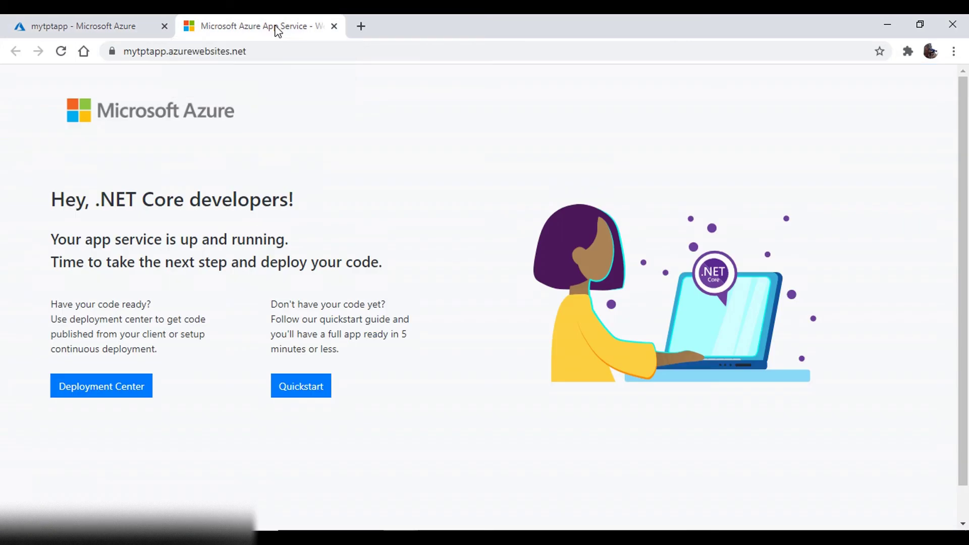
left_click(61, 52)
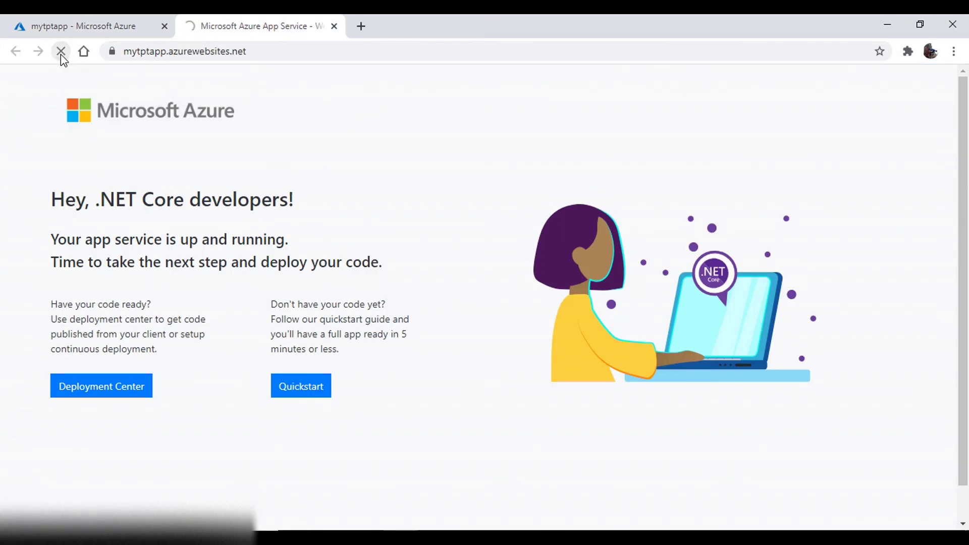